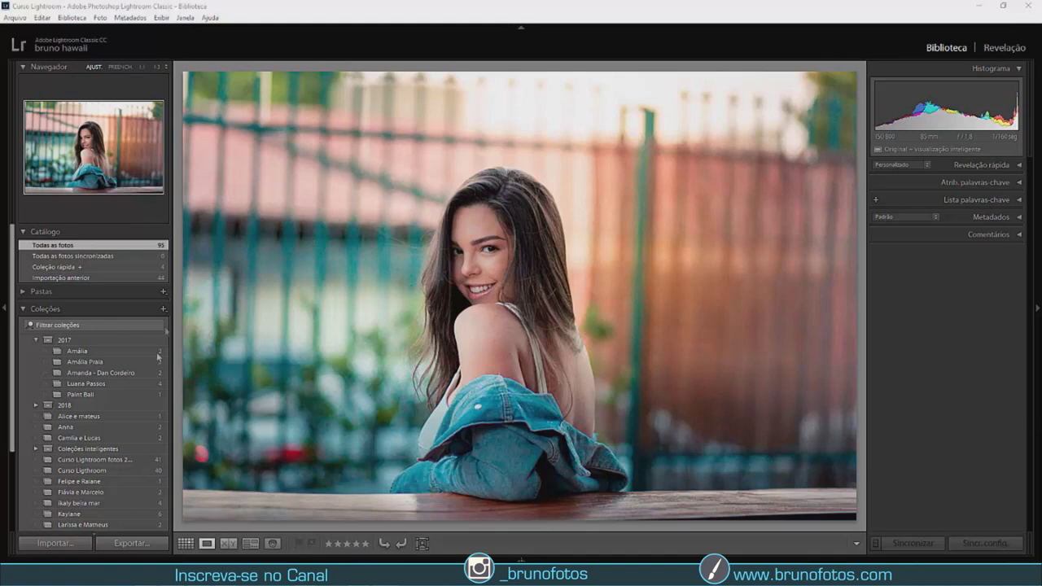
Step: In the Import window, set Criar visualizações to 1:1 and expand the Destino panel
{"action": "left_click", "coordinate": [57, 543]}
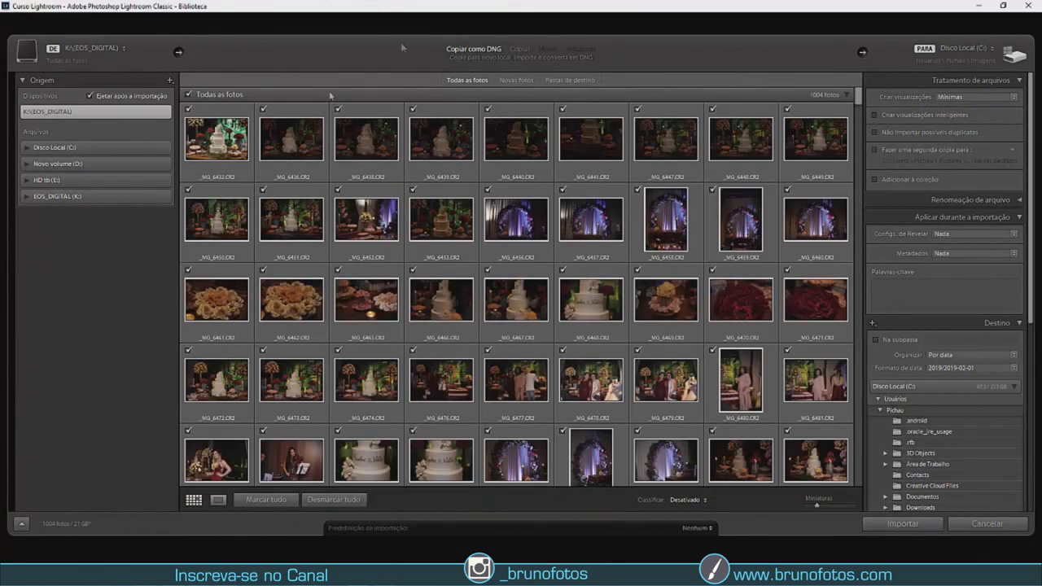
{"action": "scroll", "coordinate": [417, 295], "scroll_direction": "down", "scroll_amount": 5}
{"action": "scroll", "coordinate": [416, 295], "scroll_direction": "down", "scroll_amount": 3}
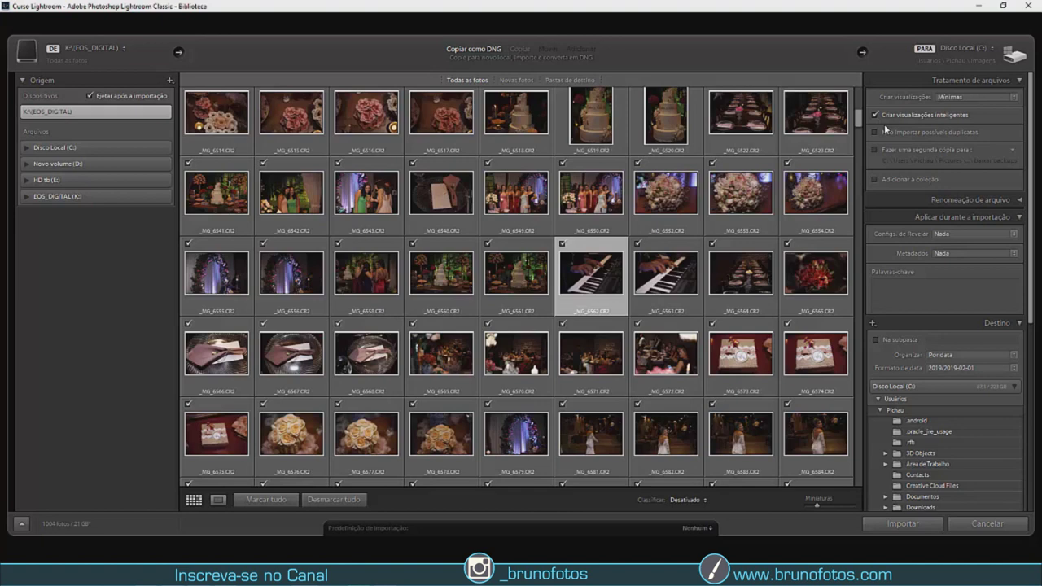
{"action": "left_click", "coordinate": [957, 97]}
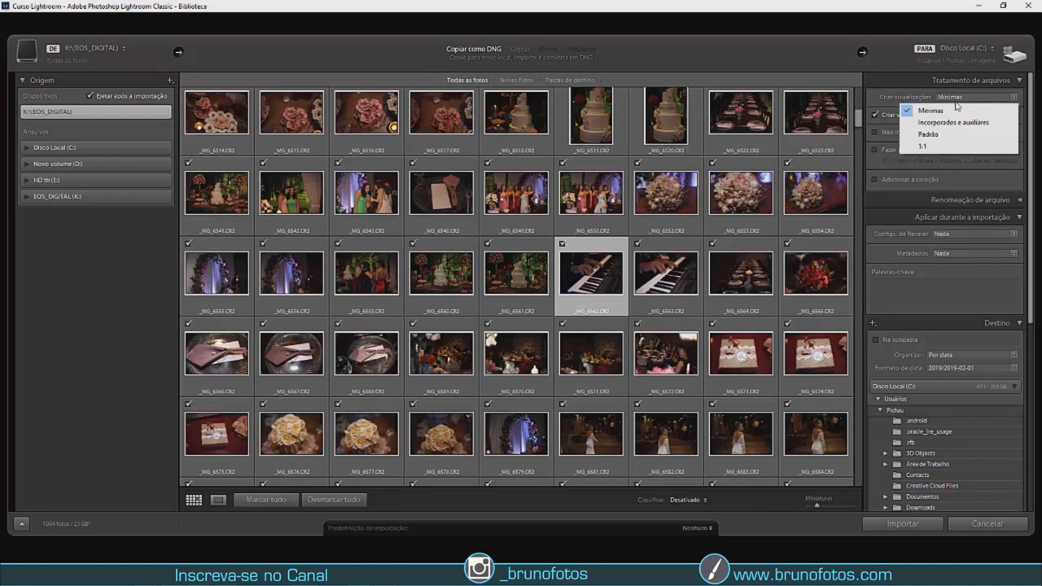
{"action": "left_click", "coordinate": [923, 146]}
{"action": "left_click", "coordinate": [872, 324]}
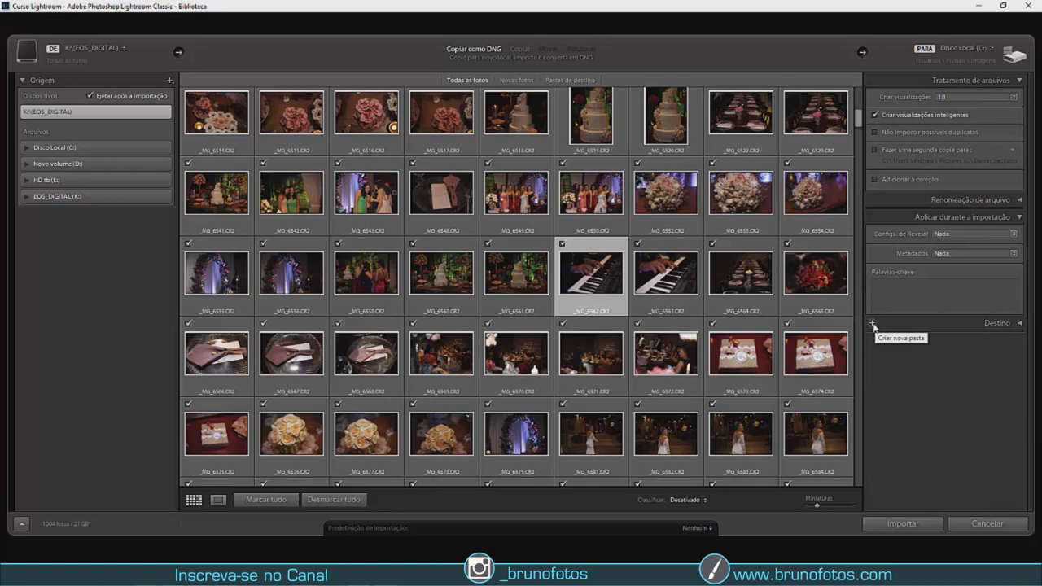
{"action": "left_click", "coordinate": [873, 324]}
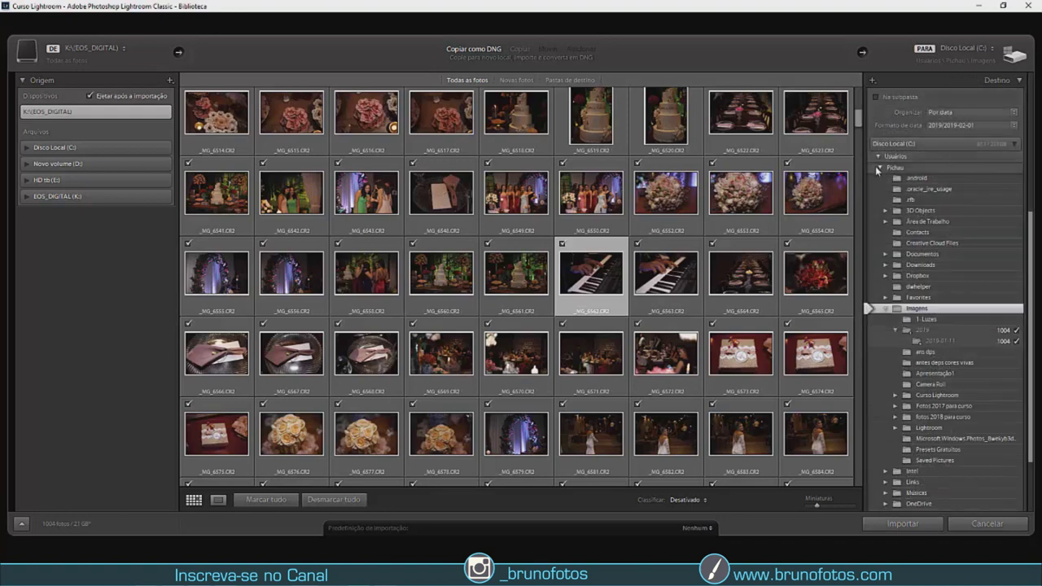
{"action": "scroll", "coordinate": [944, 203], "scroll_direction": "up", "scroll_amount": 4}
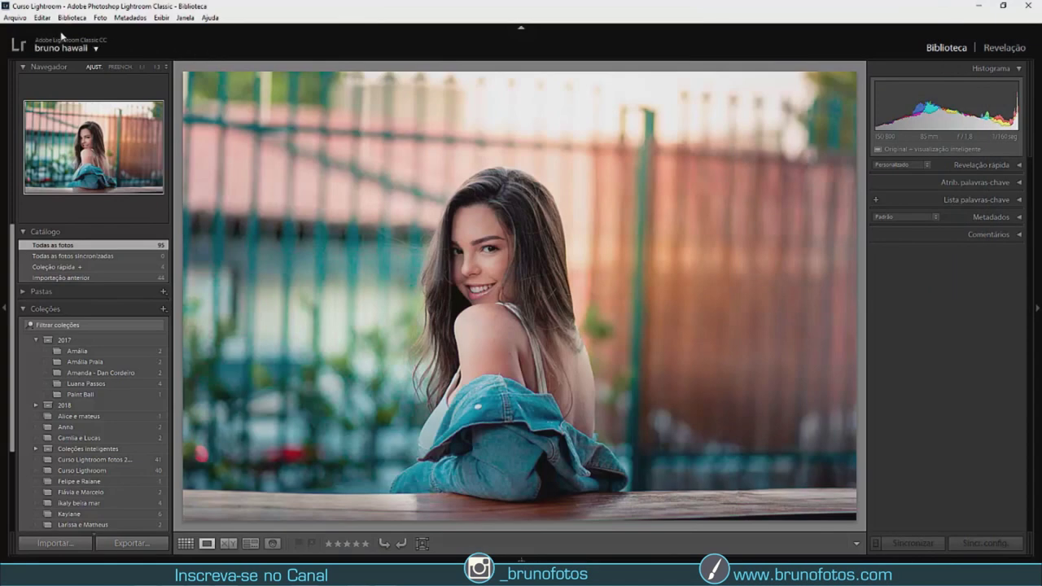
Step: Open Editar > Preferências on the Desempenho tab, showing GPU enabled and the 80 GB cache limit
{"action": "left_click", "coordinate": [42, 17]}
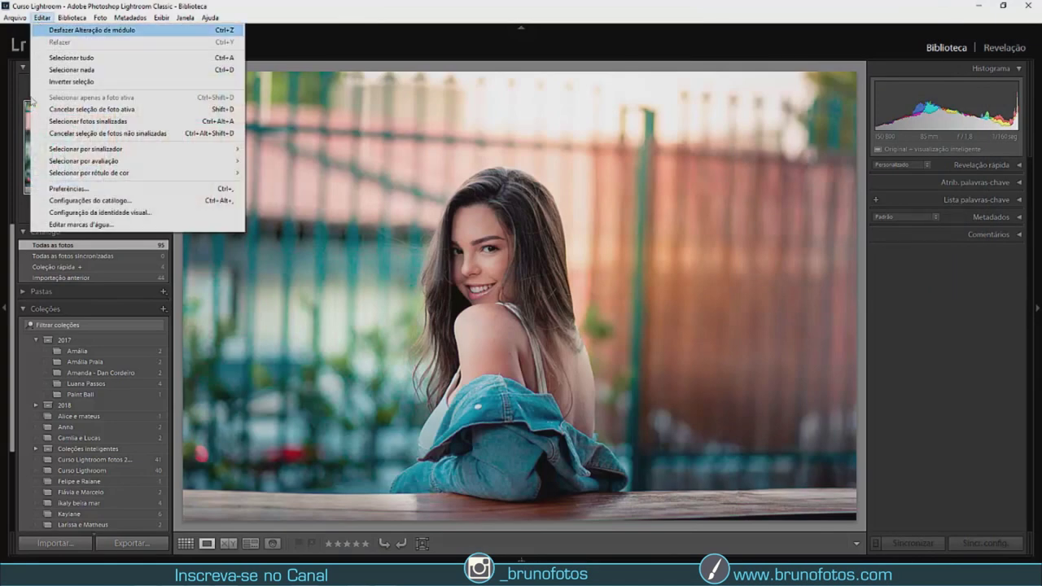
{"action": "left_click", "coordinate": [108, 194]}
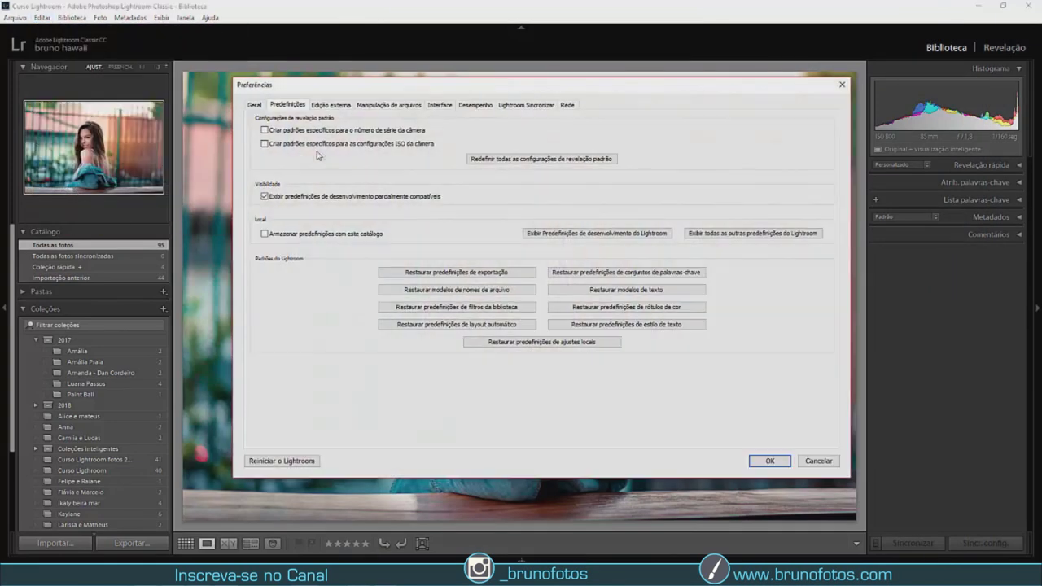
{"action": "left_click", "coordinate": [474, 105]}
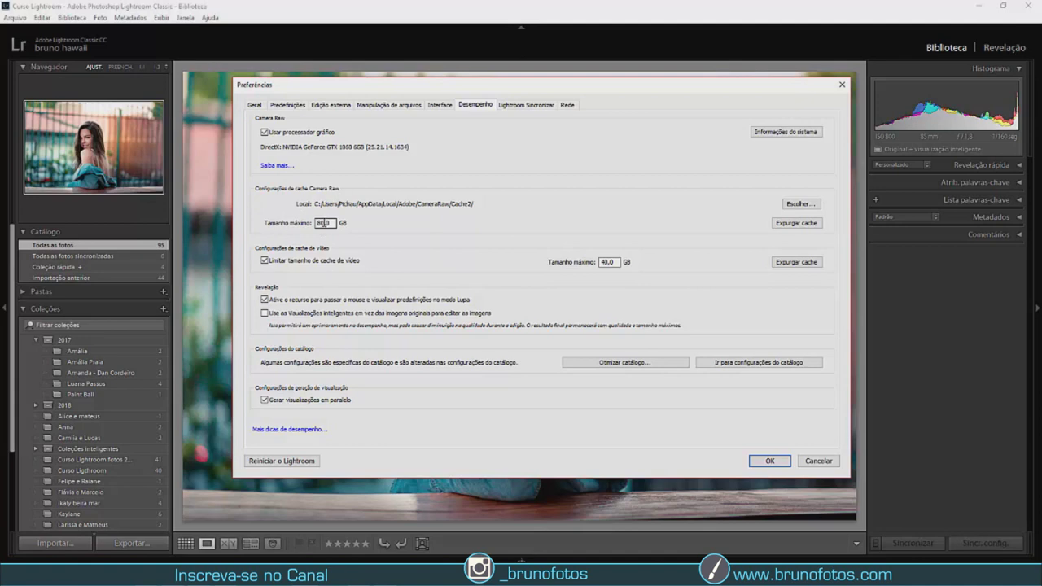
Step: Edit the Camera Raw cache Tamanho máximo value and confirm the preferences
{"action": "left_click", "coordinate": [324, 225]}
{"action": "left_click", "coordinate": [332, 226]}
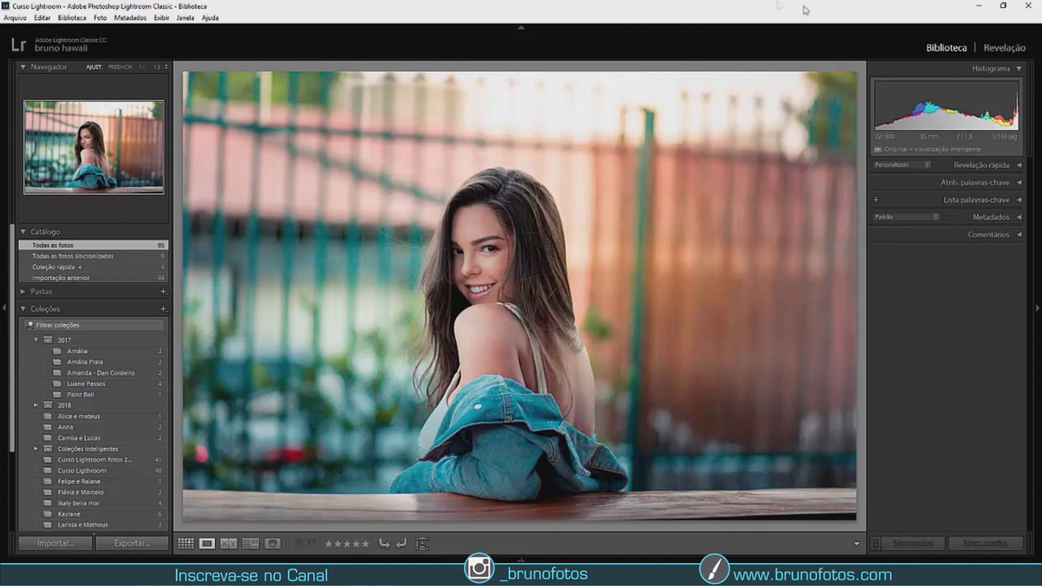
Step: Check the module picker shows only Biblioteca and Revelação enabled, then dismiss it unchanged
{"action": "right_click", "coordinate": [900, 39]}
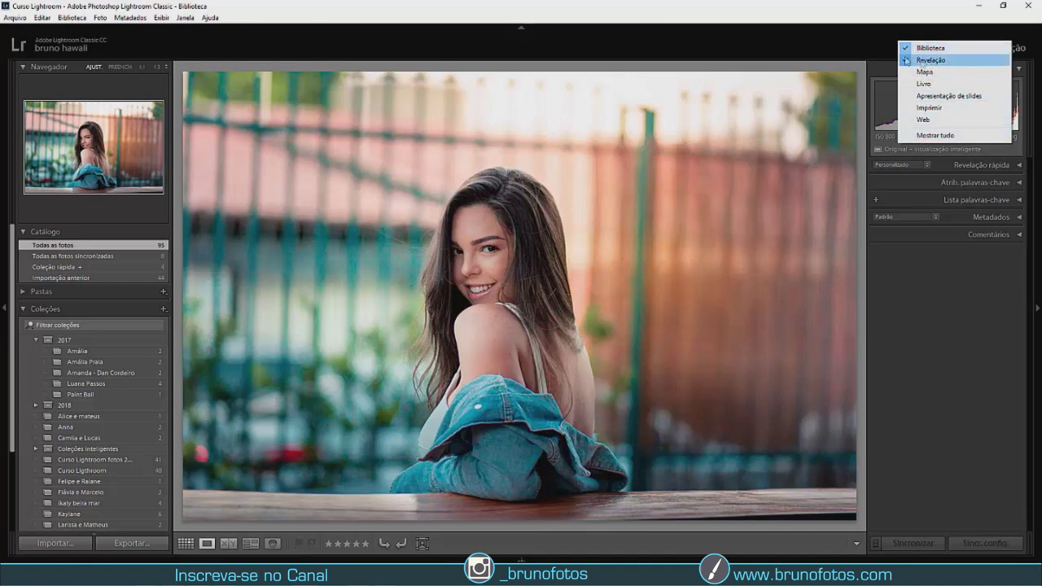
{"action": "left_click", "coordinate": [833, 48]}
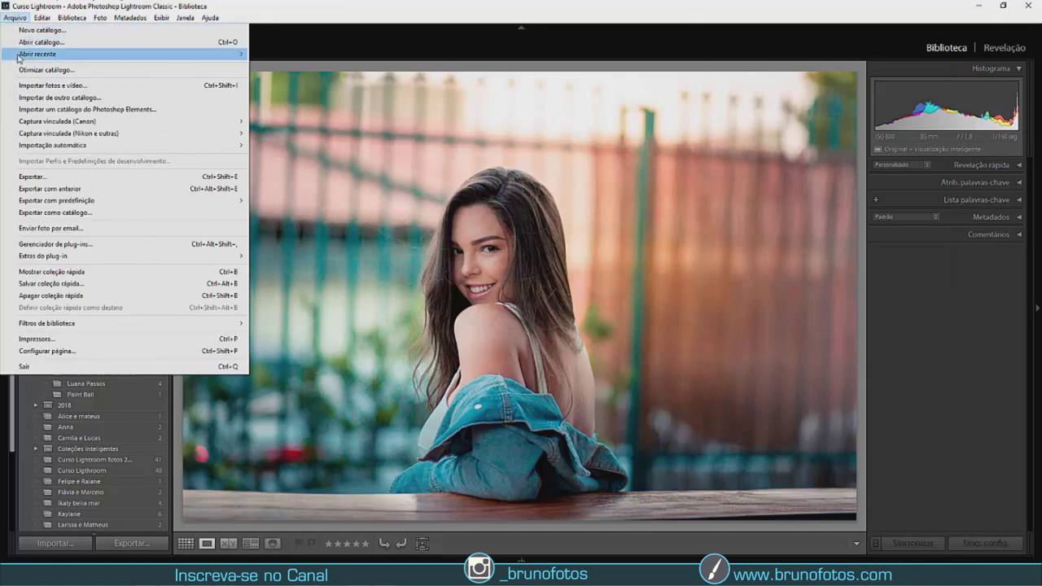
{"action": "mouse_move", "coordinate": [122, 53]}
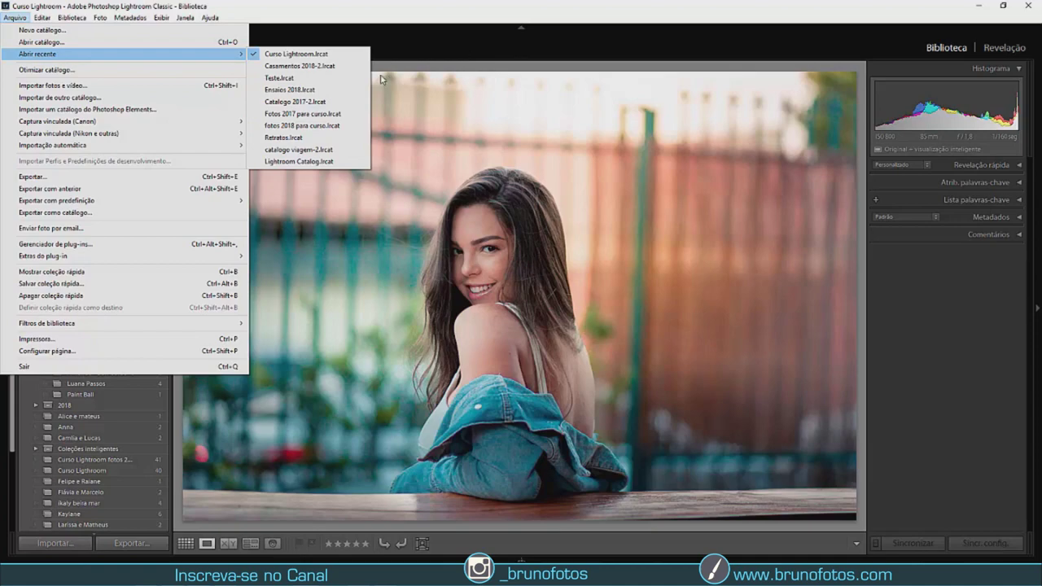
Step: Switch to the Casamentos 2018-2.lrcat catalog and bring up the Abrir recente list again
{"action": "left_click", "coordinate": [316, 67]}
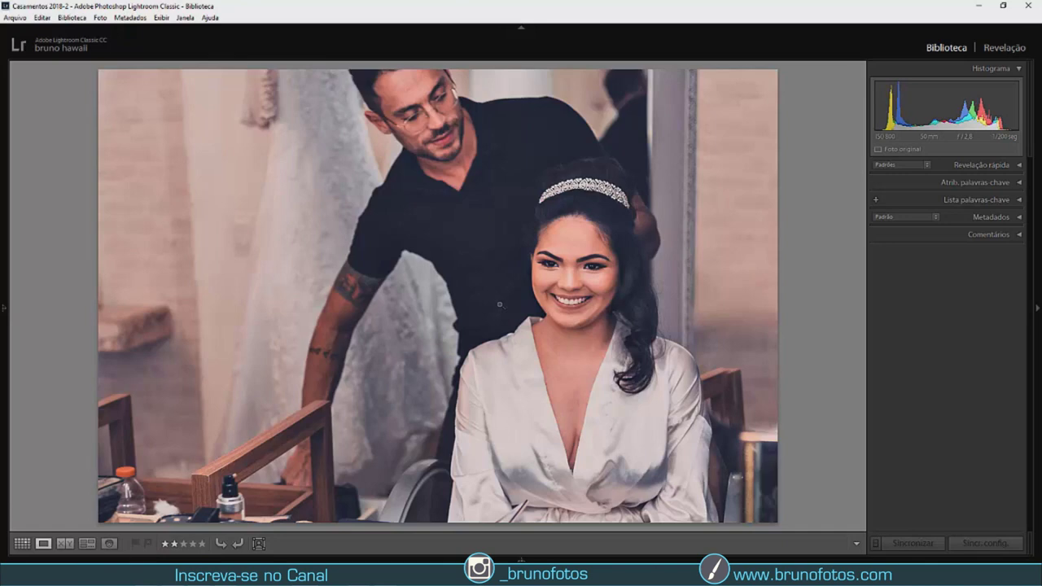
{"action": "left_click", "coordinate": [15, 17]}
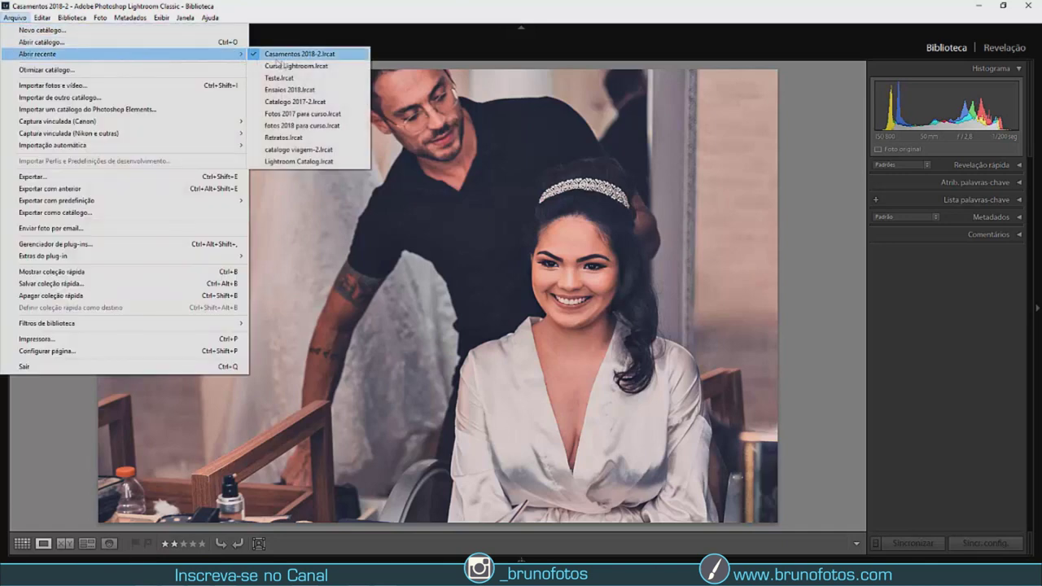
Step: Reopen Curso Lightroom.lrcat, backing up Casamentos 2018-2 with integrity test and optimisation
{"action": "left_click", "coordinate": [295, 67]}
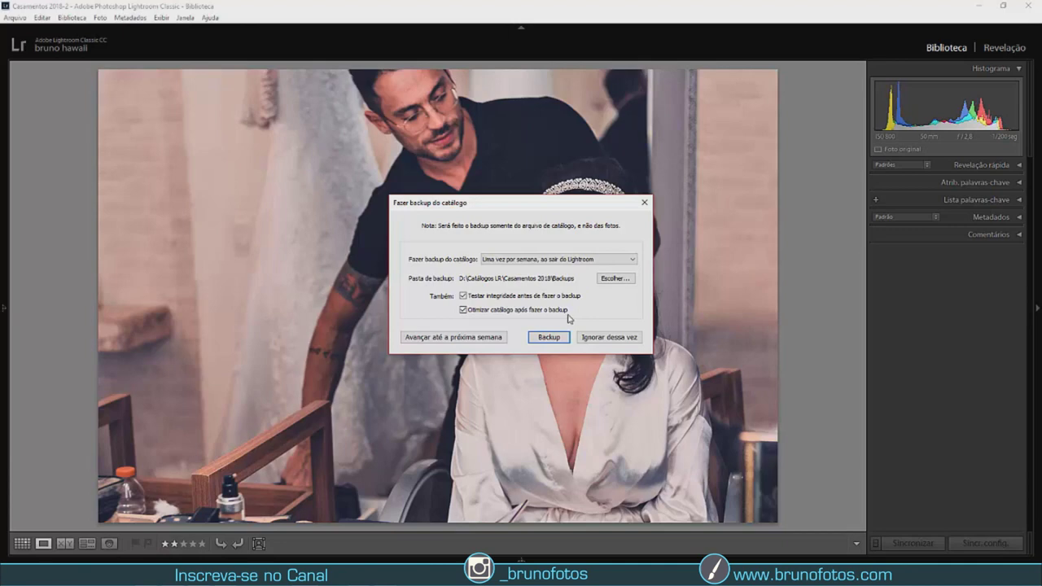
{"action": "left_click", "coordinate": [549, 337]}
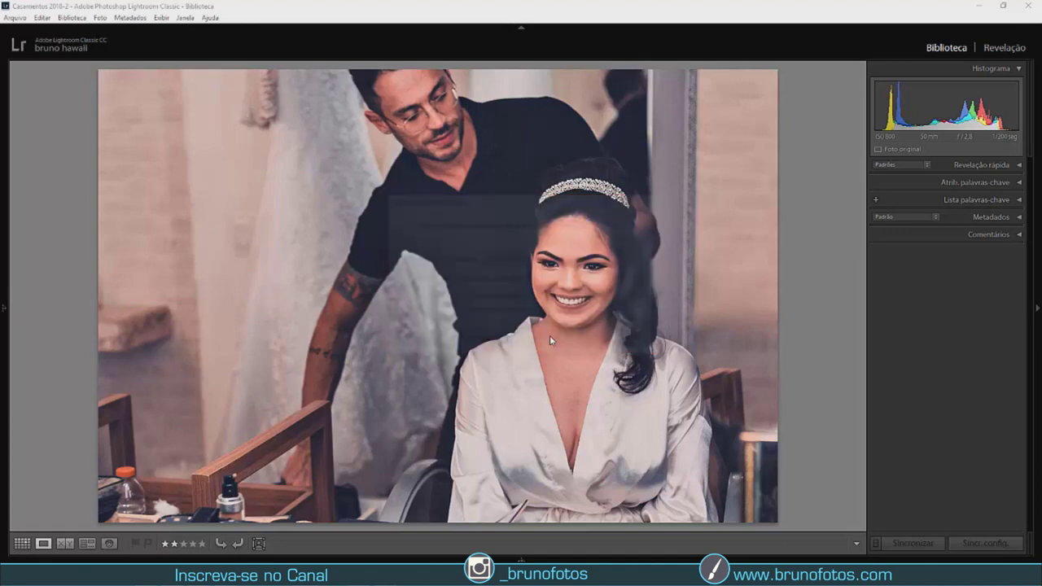